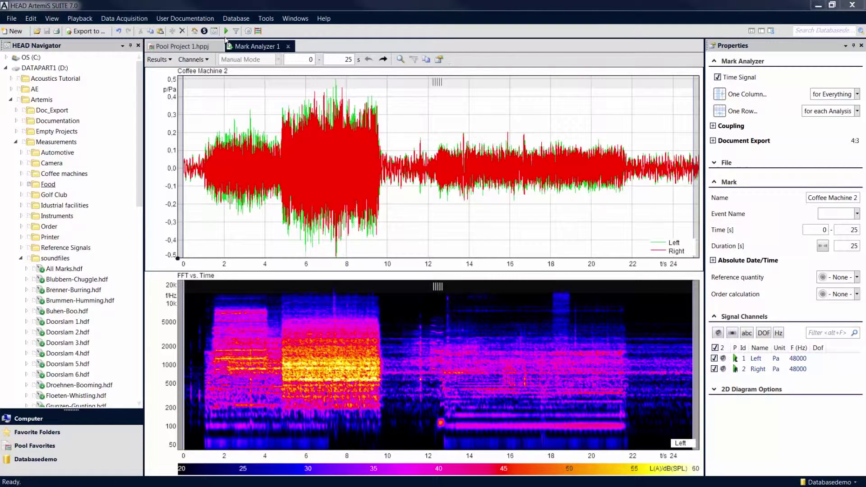
- Play the Coffee Machine 2 recording and stop it at about 4.3 s
{"action": "left_click", "coordinate": [226, 30]}
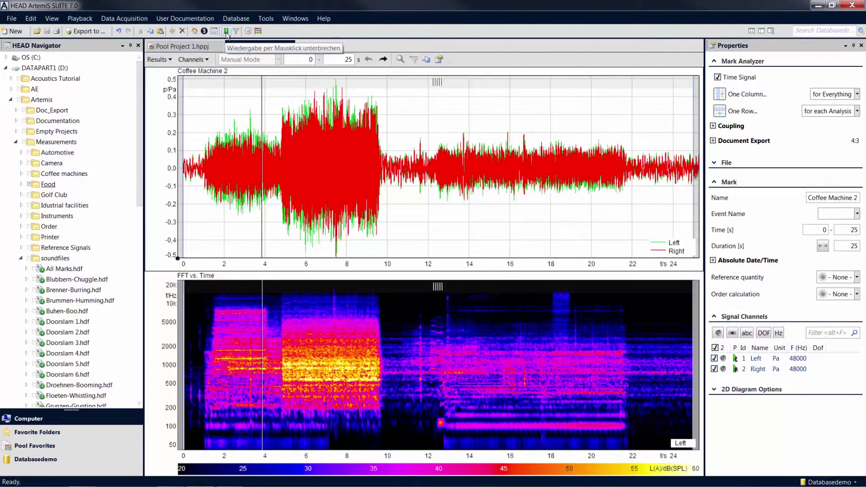
{"action": "left_click", "coordinate": [226, 31]}
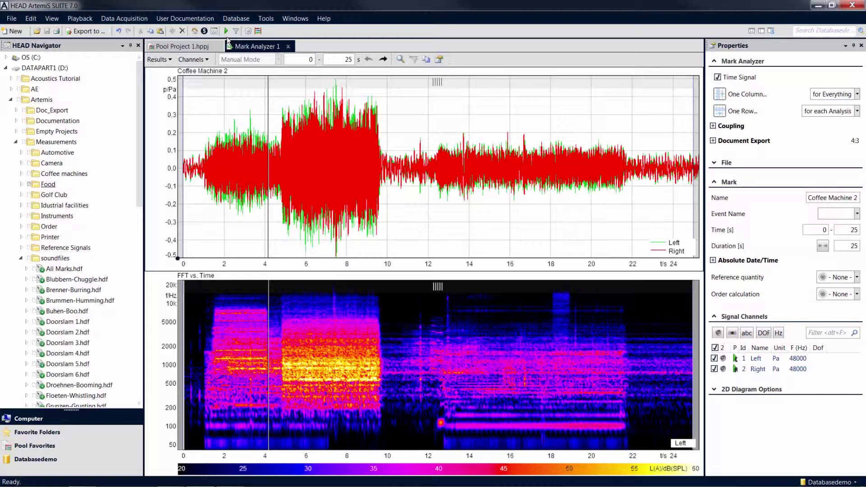
- Show the audio player and narrow the mark to roughly 10.7–11.9 s
{"action": "left_click", "coordinate": [80, 18]}
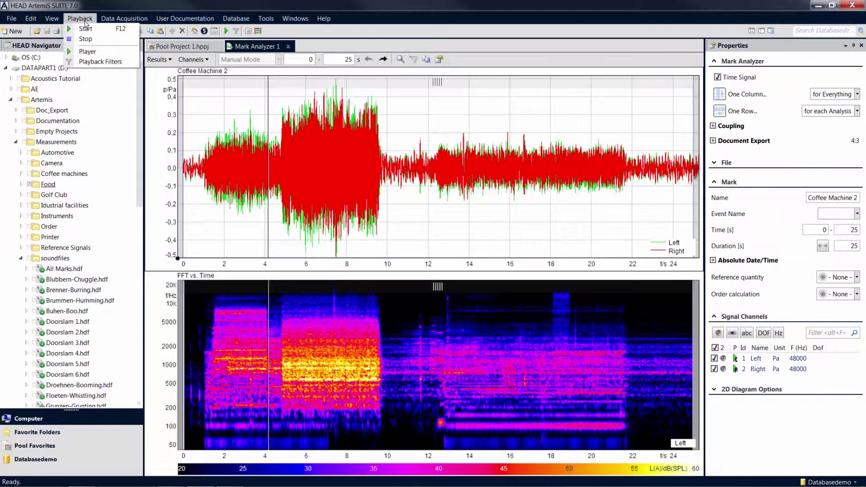
{"action": "left_click", "coordinate": [112, 53]}
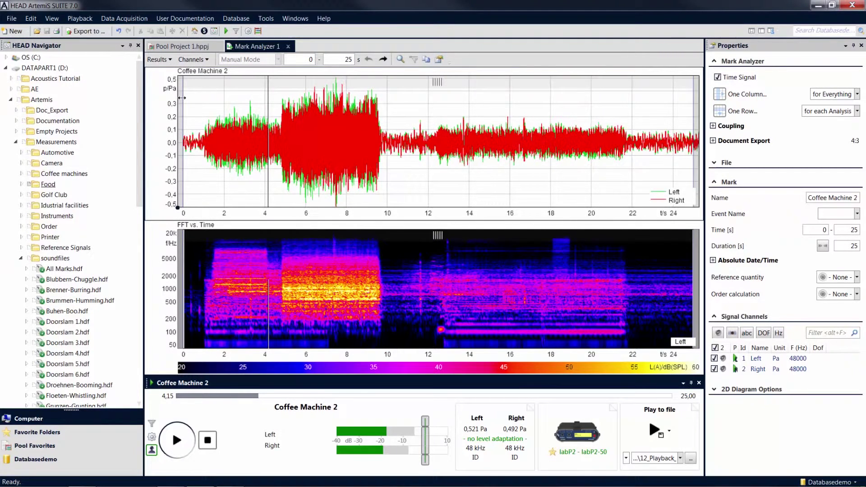
{"action": "left_click_drag", "start_coordinate": [181, 98], "coordinate": [402, 97]}
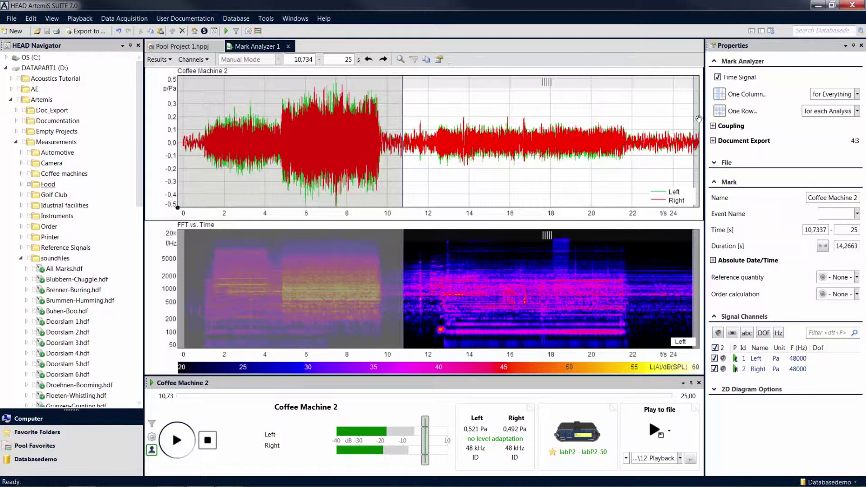
{"action": "left_click_drag", "start_coordinate": [698, 119], "coordinate": [426, 113]}
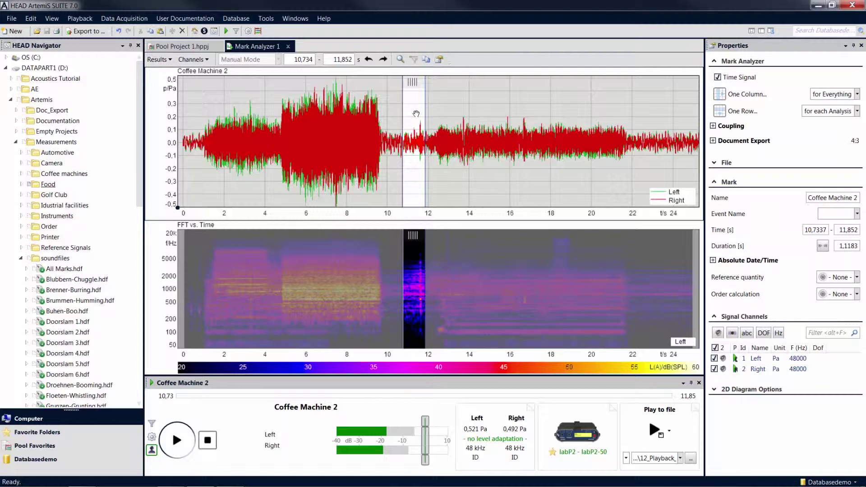
- Play the one-second slice, slide it to about 17.8–18.9 s, then stop playback
{"action": "left_click", "coordinate": [226, 32]}
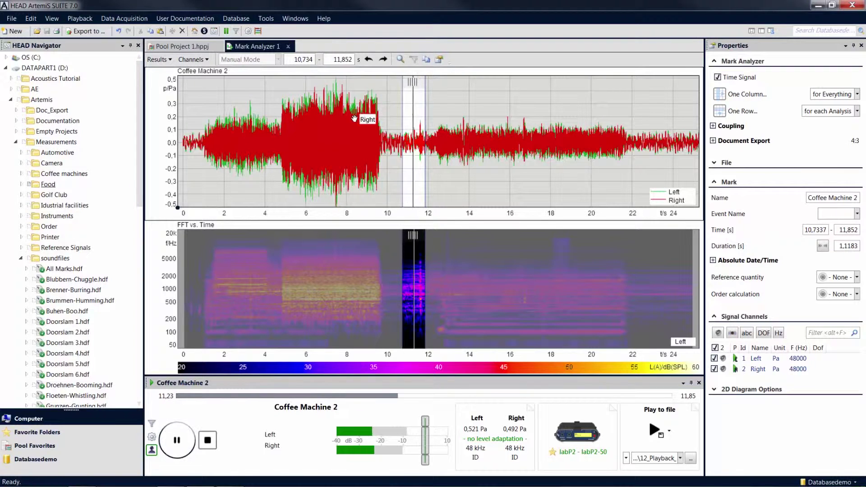
{"action": "left_click_drag", "start_coordinate": [413, 83], "coordinate": [562, 86]}
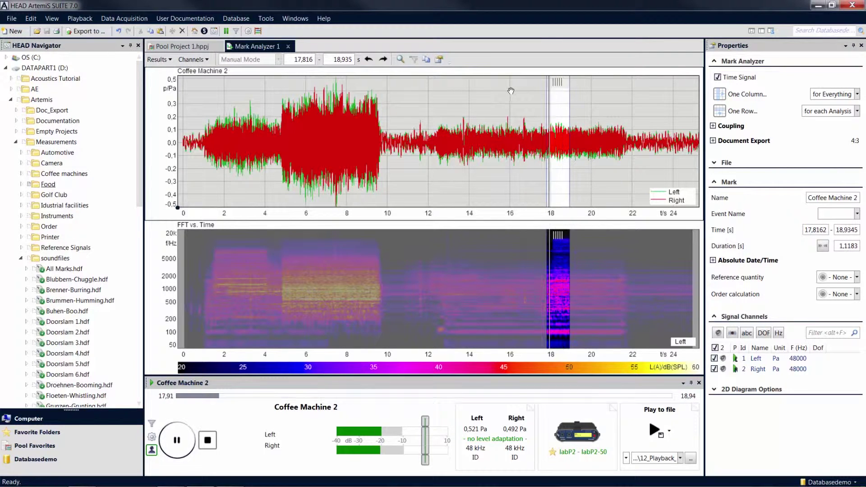
{"action": "left_click", "coordinate": [227, 31]}
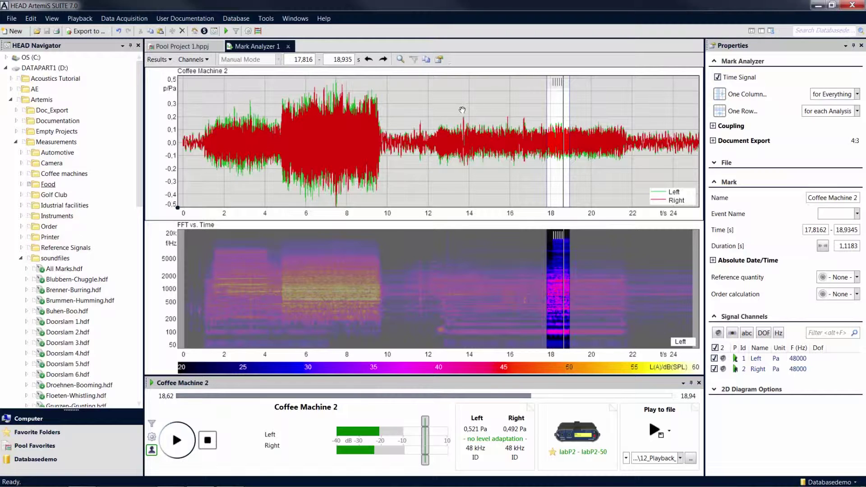
- Stretch the mark back to 0–25.35 s and hide the Time Signal plot
{"action": "left_click_drag", "start_coordinate": [545, 113], "coordinate": [170, 111]}
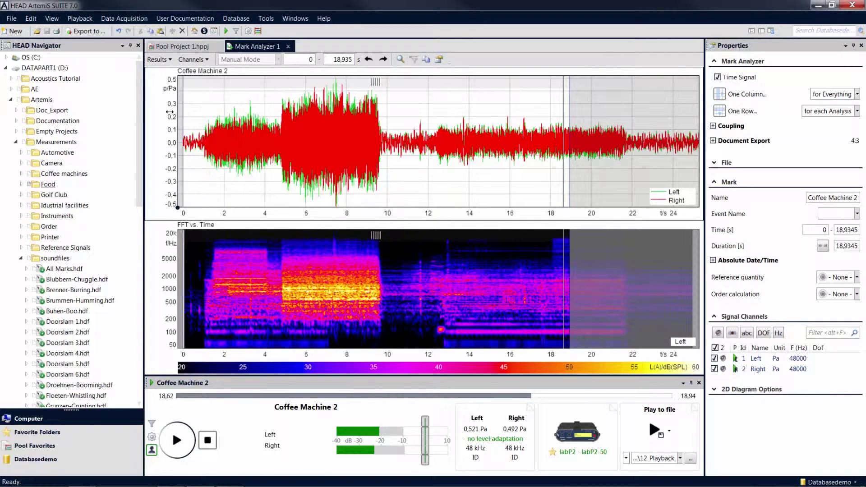
{"action": "left_click_drag", "start_coordinate": [570, 113], "coordinate": [702, 114]}
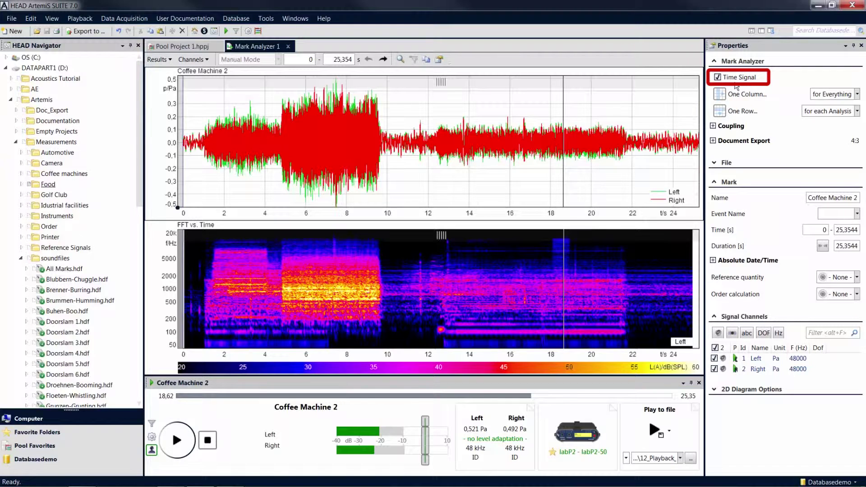
{"action": "left_click", "coordinate": [718, 77]}
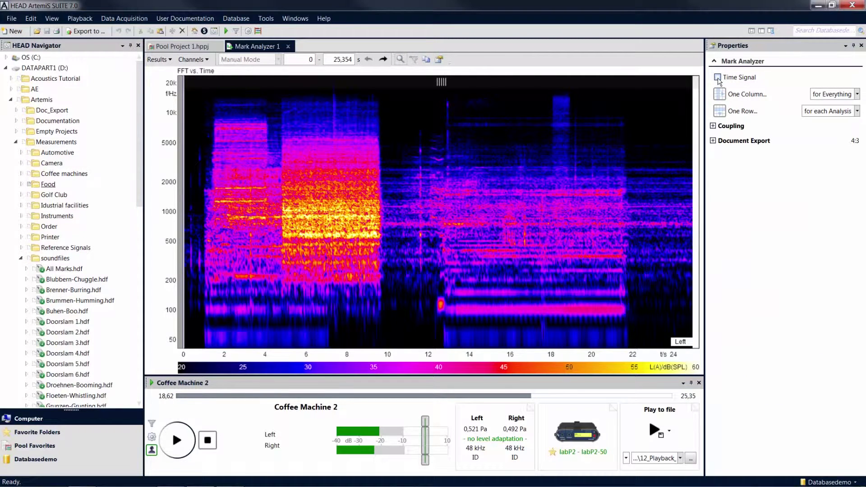
- Enable spot playback on the spectrogram, move its start to about 10 s, and play it
{"action": "right_click", "coordinate": [410, 282]}
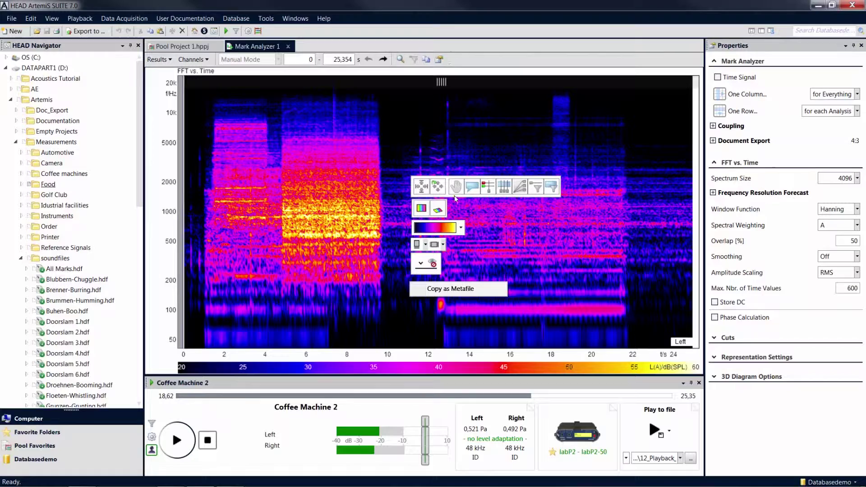
{"action": "left_click", "coordinate": [551, 187]}
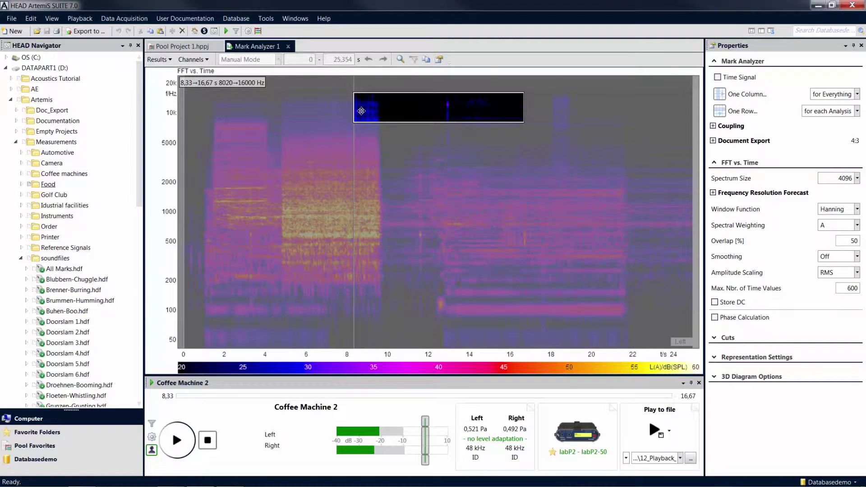
{"action": "left_click_drag", "start_coordinate": [355, 110], "coordinate": [386, 110]}
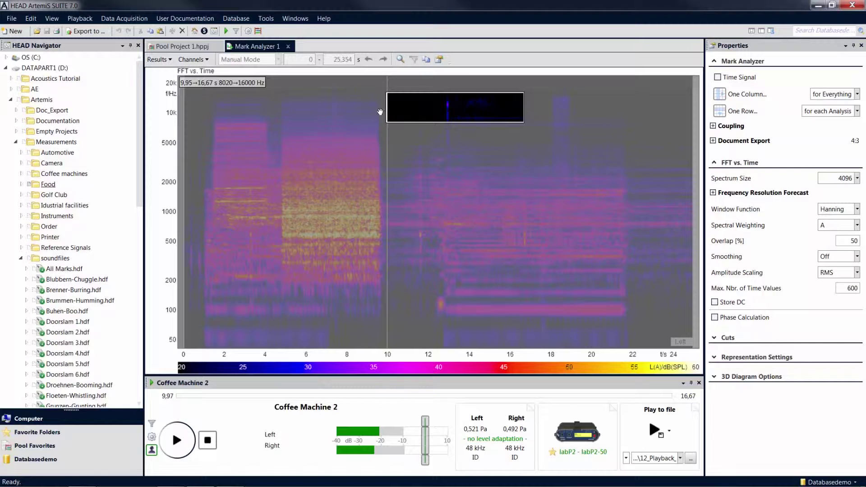
{"action": "left_click", "coordinate": [387, 108]}
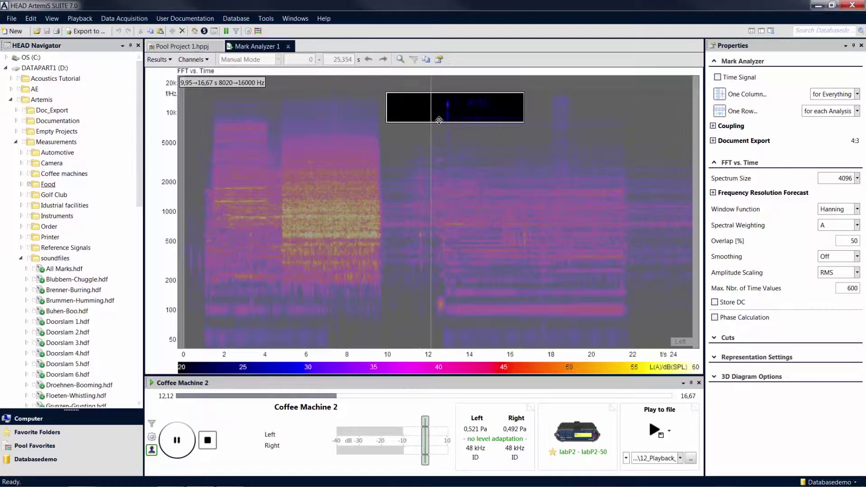
- Reshape the spot to 11.90–13.04 s and 2650–4090 Hz, then stop playback
{"action": "left_click_drag", "start_coordinate": [439, 120], "coordinate": [366, 276]}
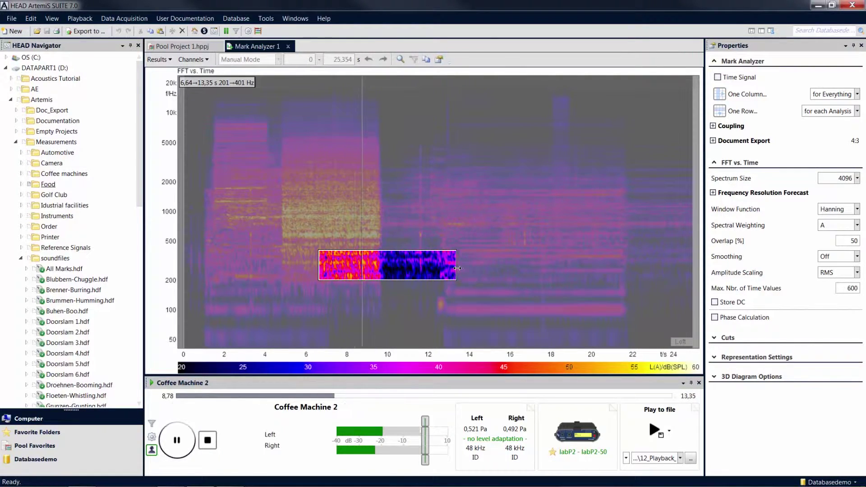
{"action": "left_click_drag", "start_coordinate": [456, 268], "coordinate": [429, 170]}
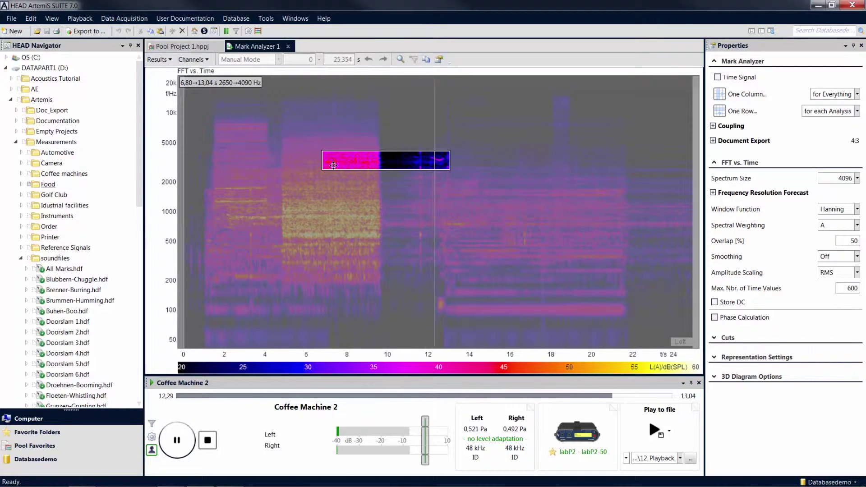
{"action": "left_click_drag", "start_coordinate": [322, 163], "coordinate": [413, 165]}
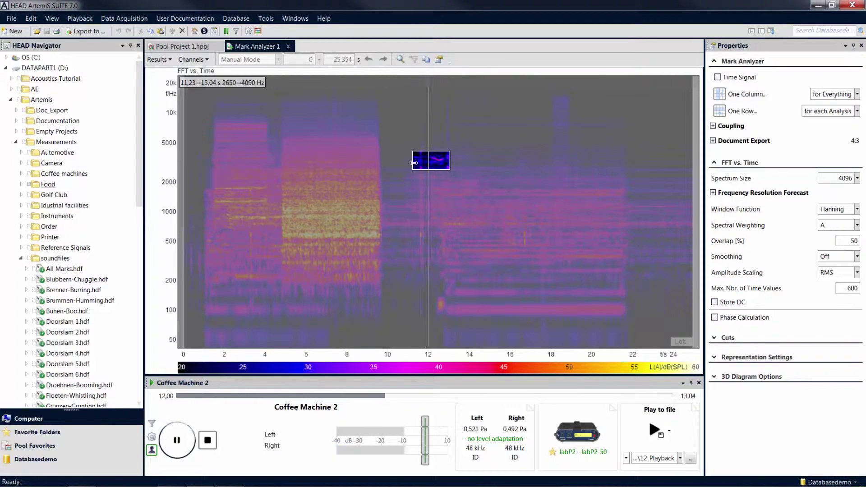
{"action": "left_click_drag", "start_coordinate": [415, 162], "coordinate": [426, 163]}
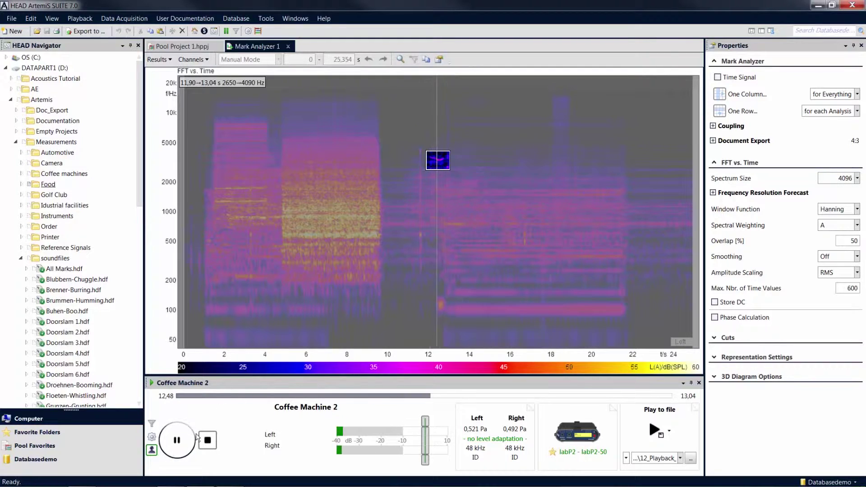
{"action": "left_click", "coordinate": [177, 440]}
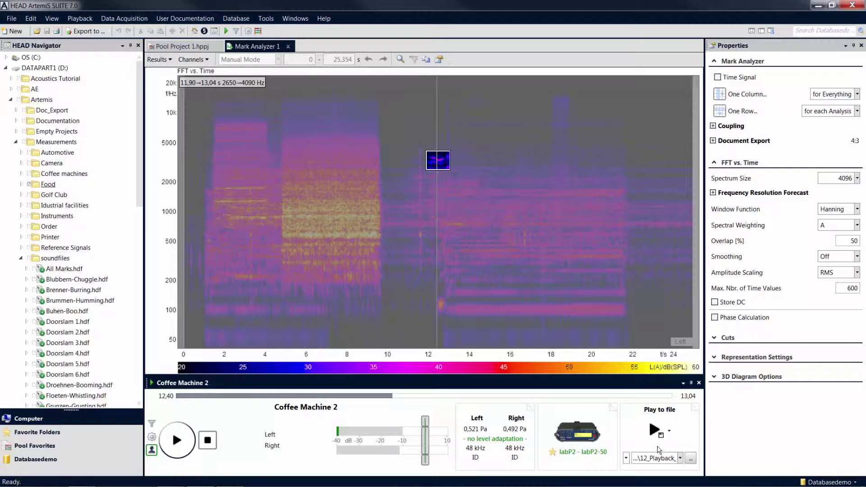
- Play Coffee Machine 2 to file, then play and pause Coffee Machine 2.PlayedToFile.hdf
{"action": "left_click", "coordinate": [653, 433]}
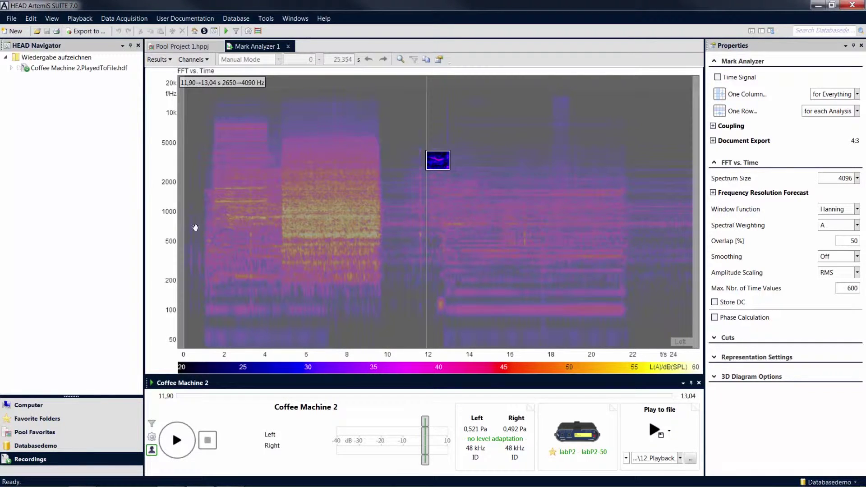
{"action": "left_click", "coordinate": [90, 69]}
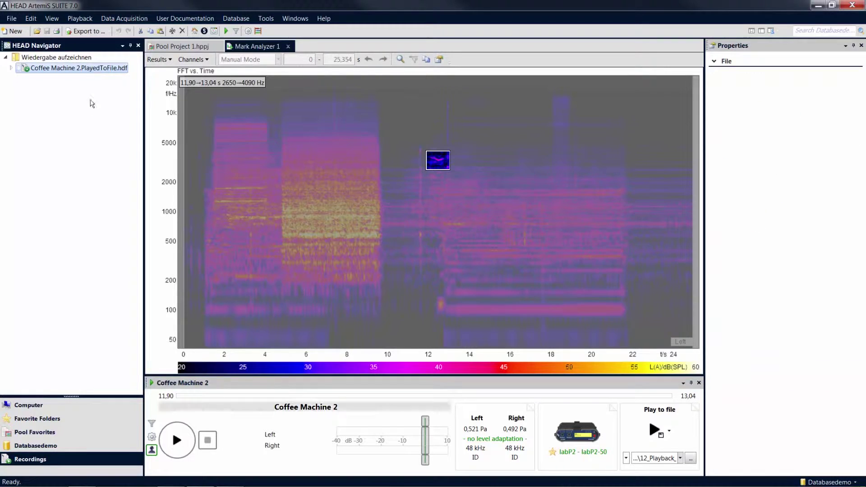
{"action": "left_click", "coordinate": [175, 448]}
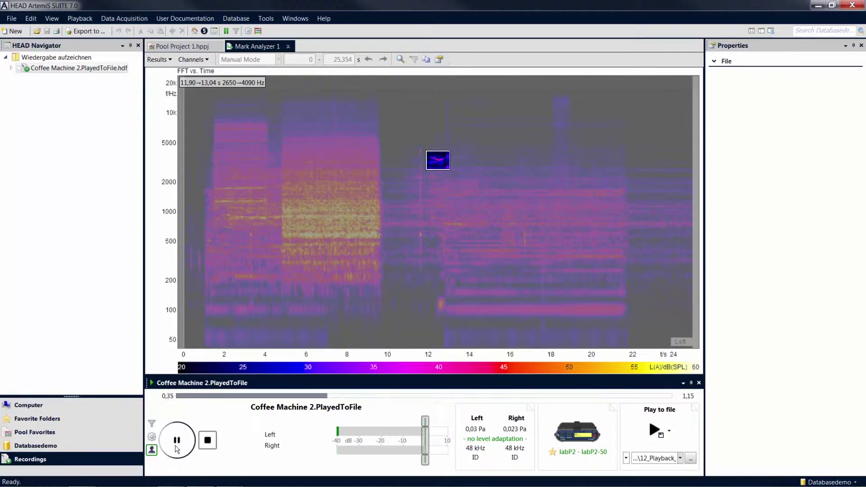
{"action": "left_click", "coordinate": [177, 446]}
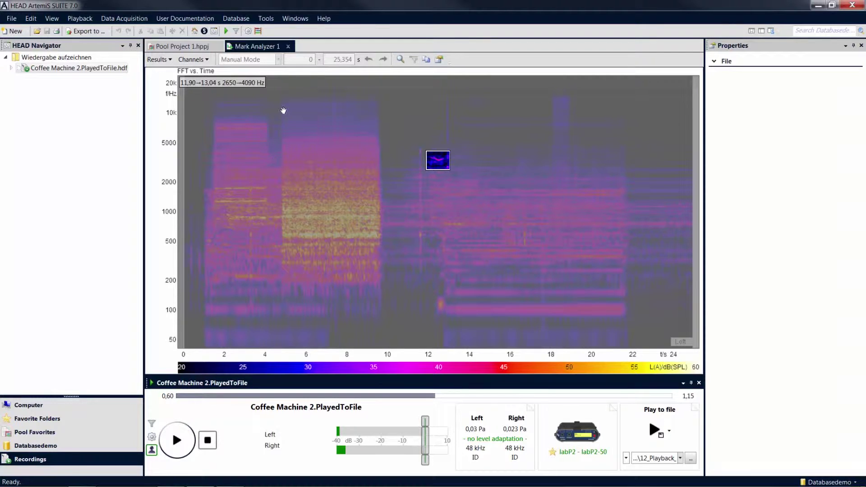
- Close Mark Analyzer 1, add Coffee Machine 1, run the Mark Analyzer, and view Mark Analyzer 3
{"action": "left_click", "coordinate": [287, 46]}
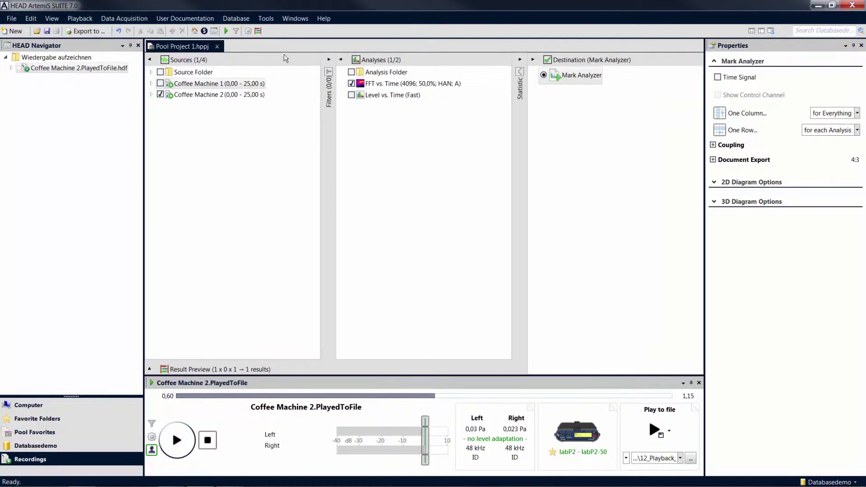
{"action": "left_click", "coordinate": [160, 83]}
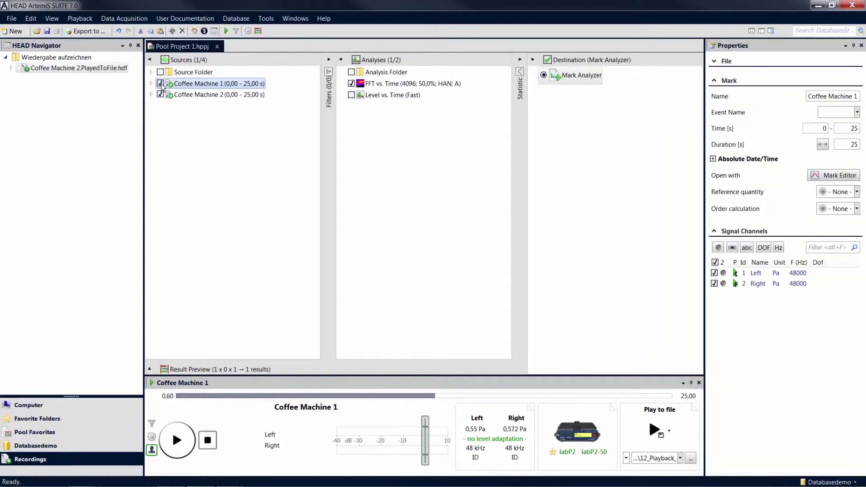
{"action": "double_click", "coordinate": [586, 81]}
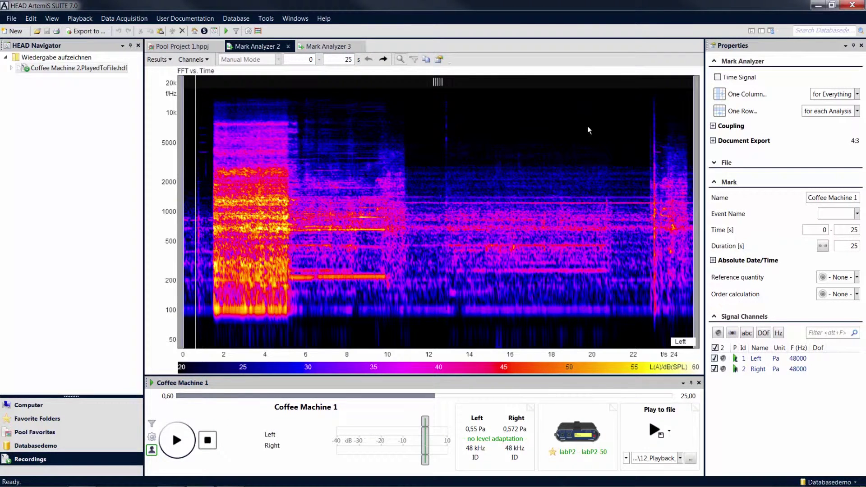
{"action": "left_click", "coordinate": [326, 47]}
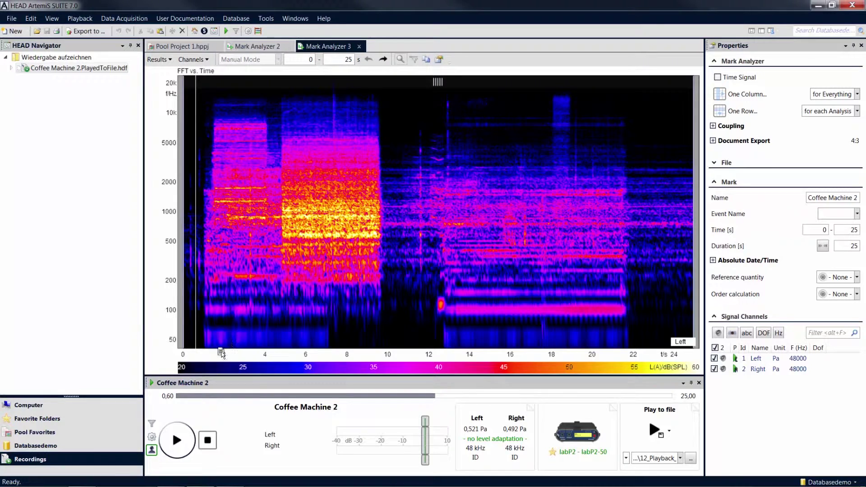
- Dock Mark Analyzer 3 below Mark Analyzer 2, then play while alternating machines, pausing at 15.15 s
{"action": "left_click_drag", "start_coordinate": [211, 371], "coordinate": [211, 373]}
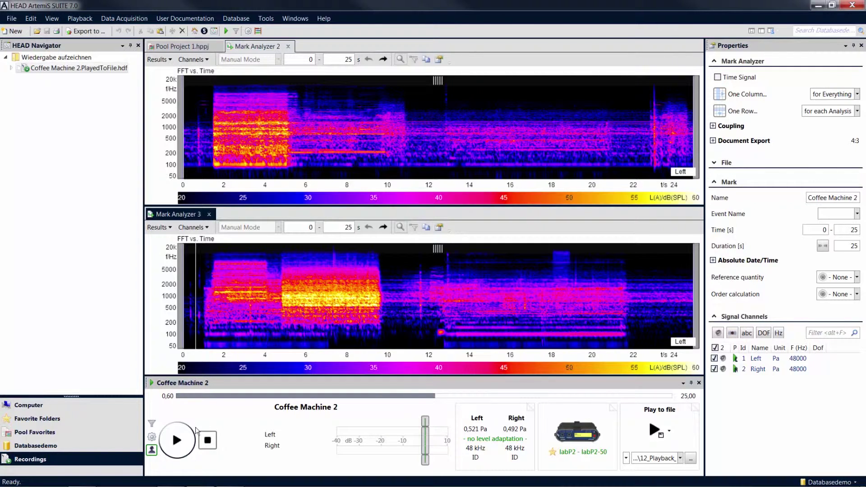
{"action": "left_click", "coordinate": [176, 442]}
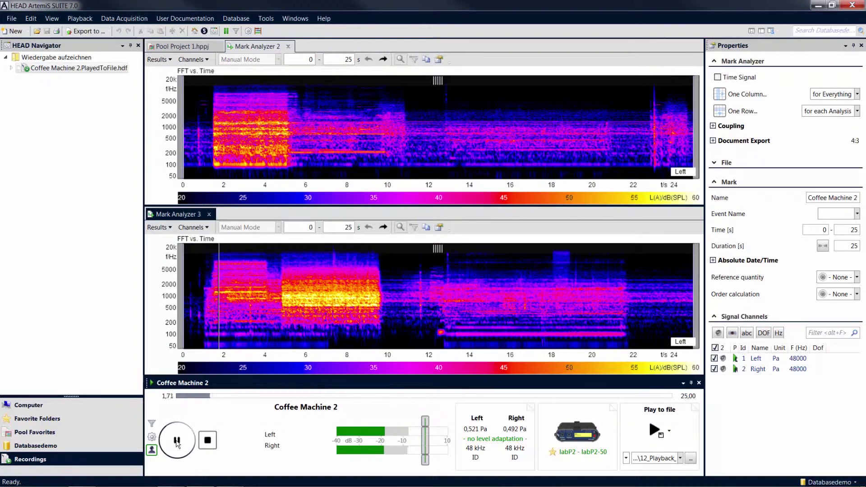
{"action": "left_click", "coordinate": [353, 135]}
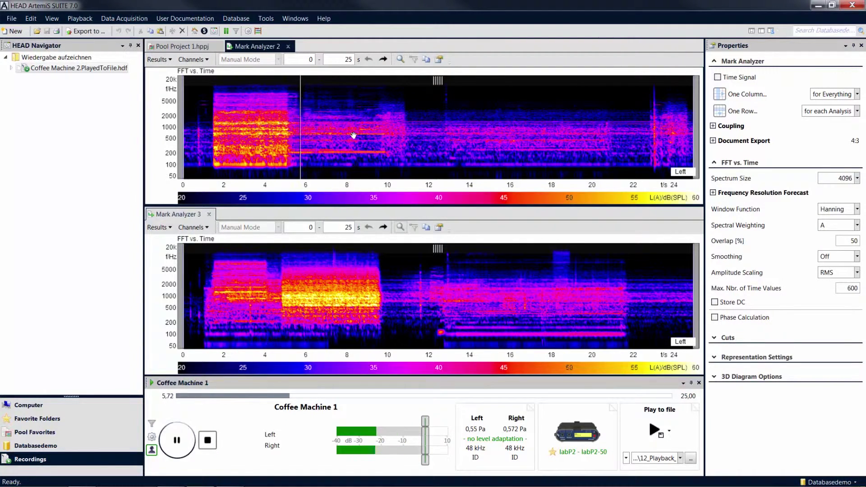
{"action": "left_click", "coordinate": [440, 323]}
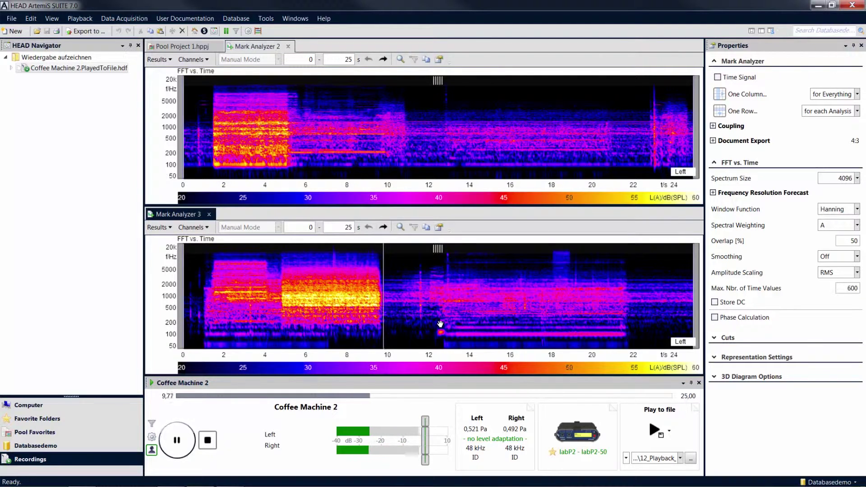
{"action": "left_click", "coordinate": [492, 149]}
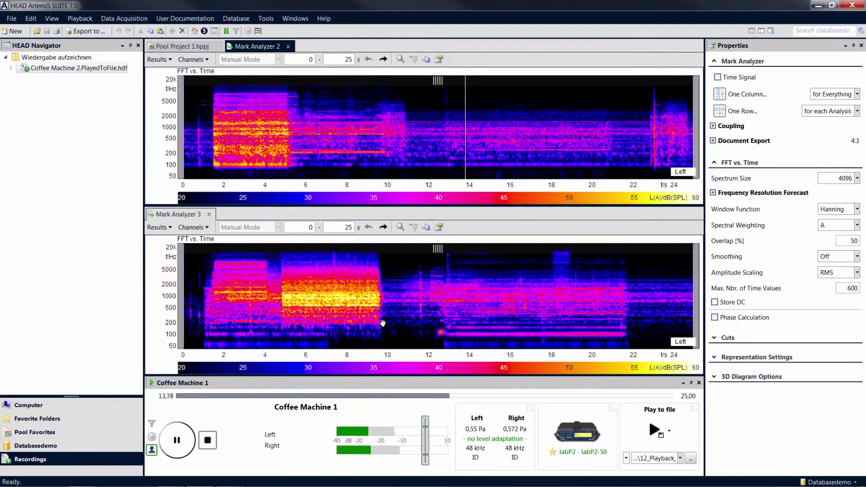
{"action": "left_click", "coordinate": [184, 442]}
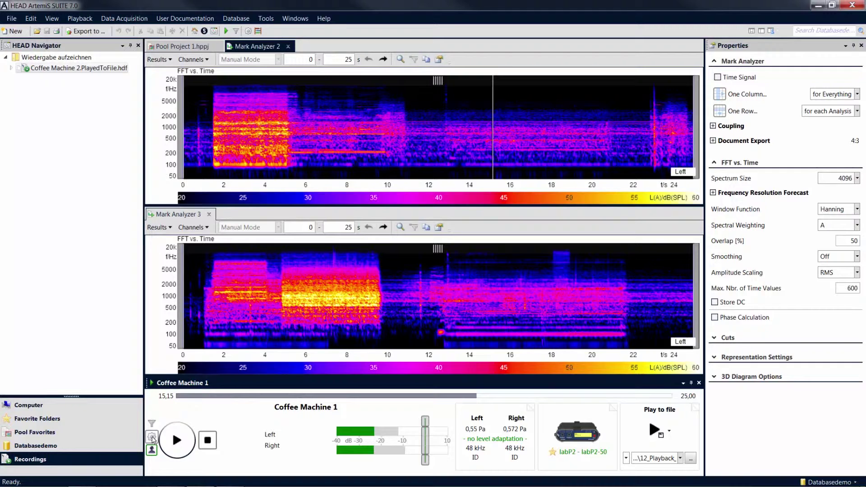
- Set the player's Item Switch Mode to Always from Beginning with Repeat enabled
{"action": "left_click", "coordinate": [152, 438]}
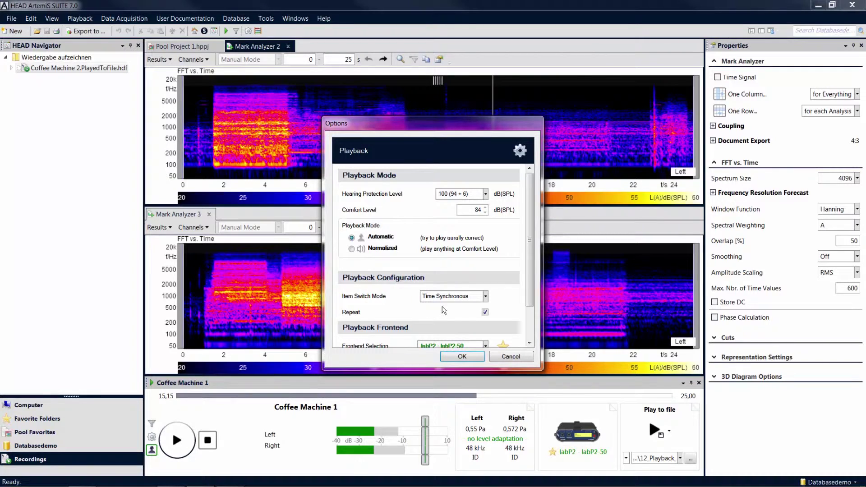
{"action": "left_click", "coordinate": [485, 297]}
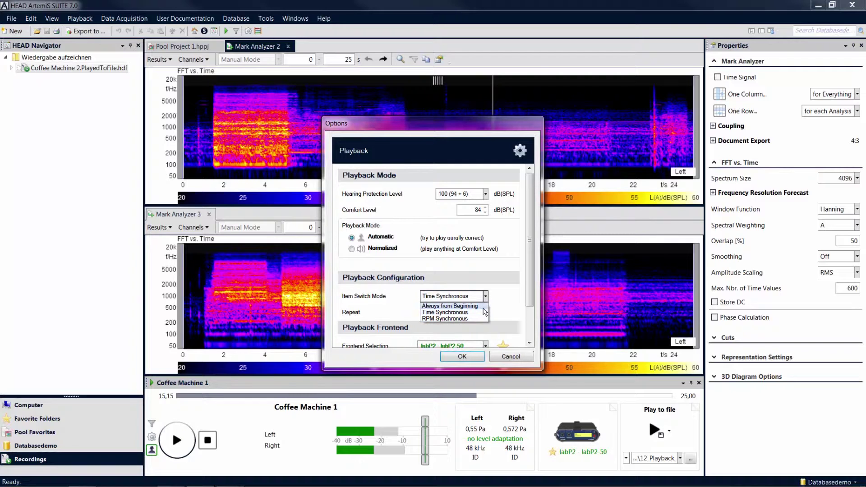
{"action": "left_click", "coordinate": [483, 306]}
{"action": "left_click", "coordinate": [484, 312]}
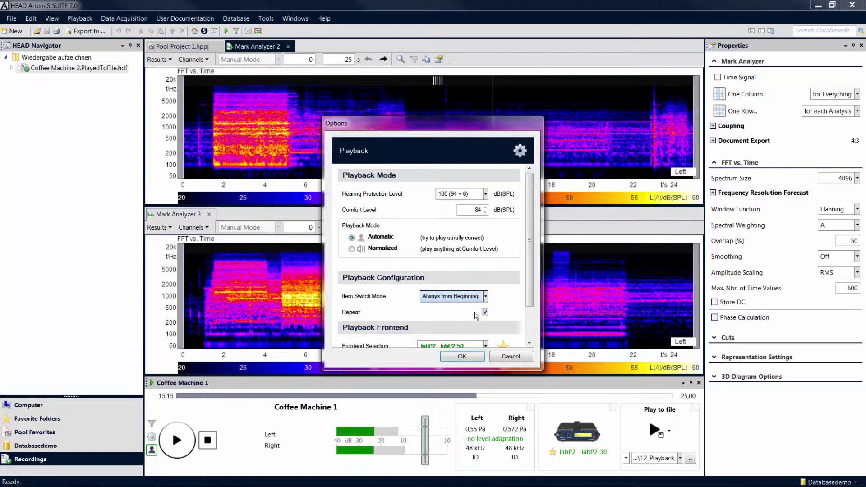
{"action": "left_click", "coordinate": [463, 357]}
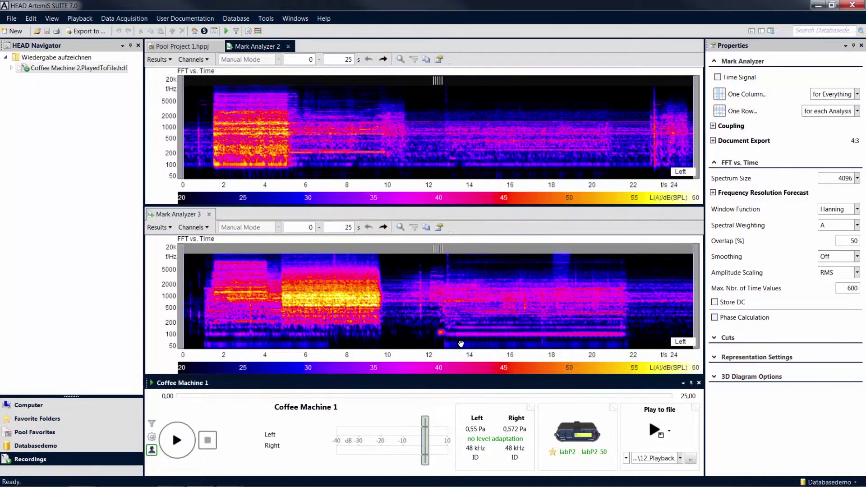